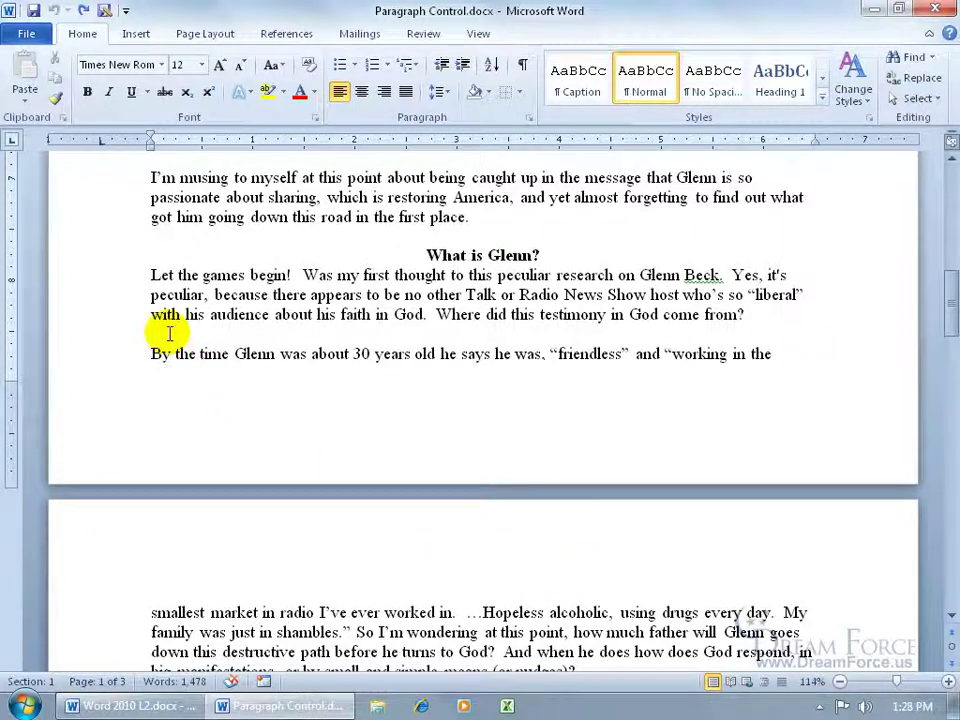
Step: Insert a page break before 'By the time Glenn…' to push it onto page 2
key("ctrl+Return")
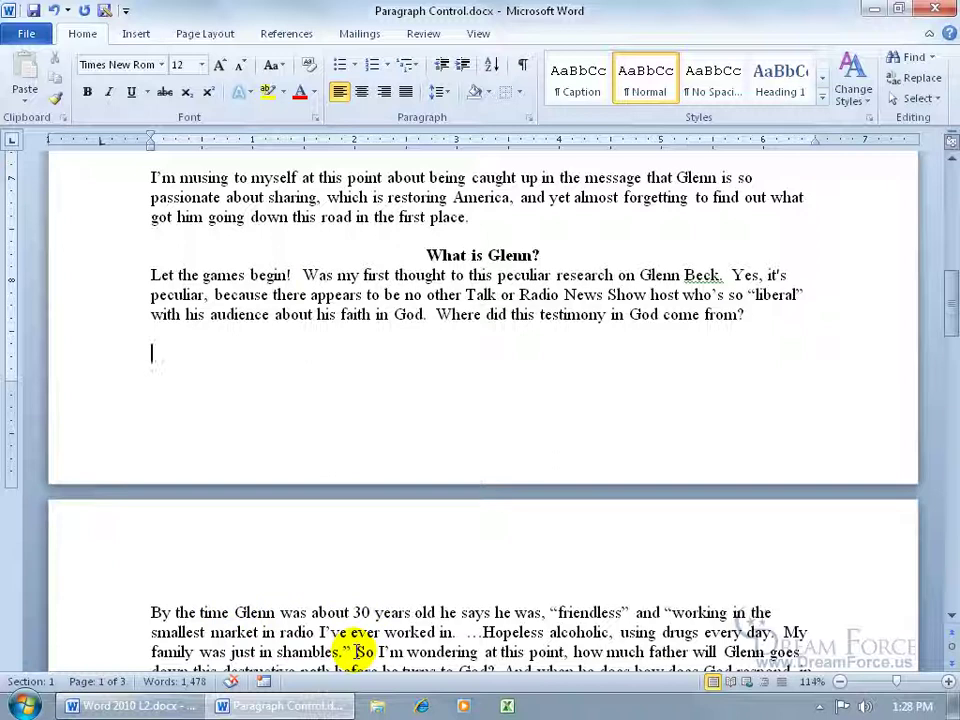
Step: Undo the page break and view the paragraph's Line and Page Breaks settings without changing them
left_click(53, 10)
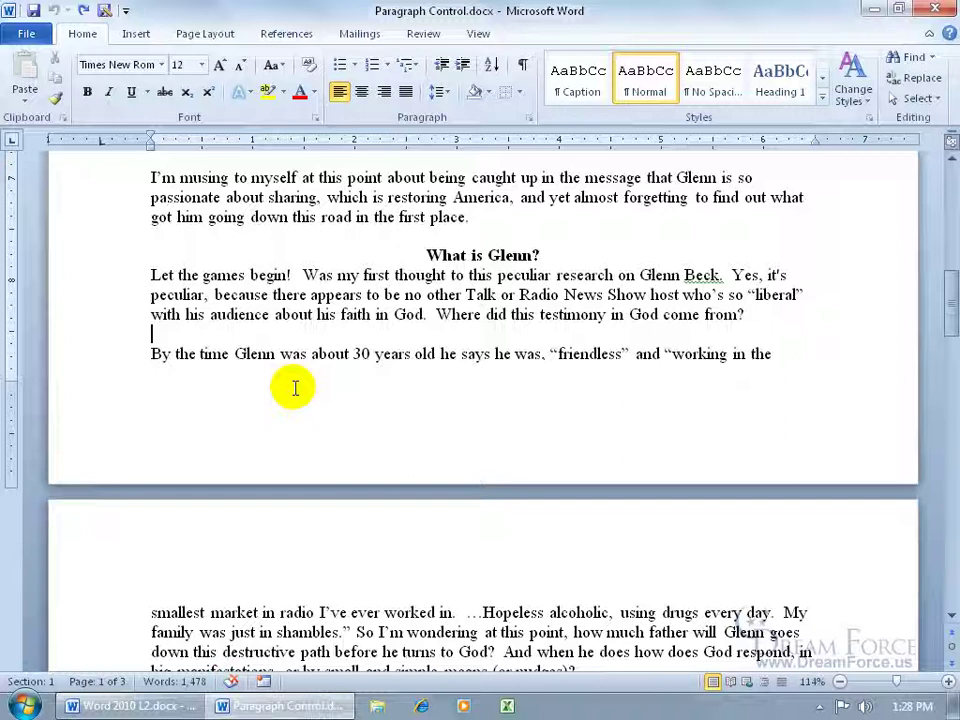
right_click(405, 356)
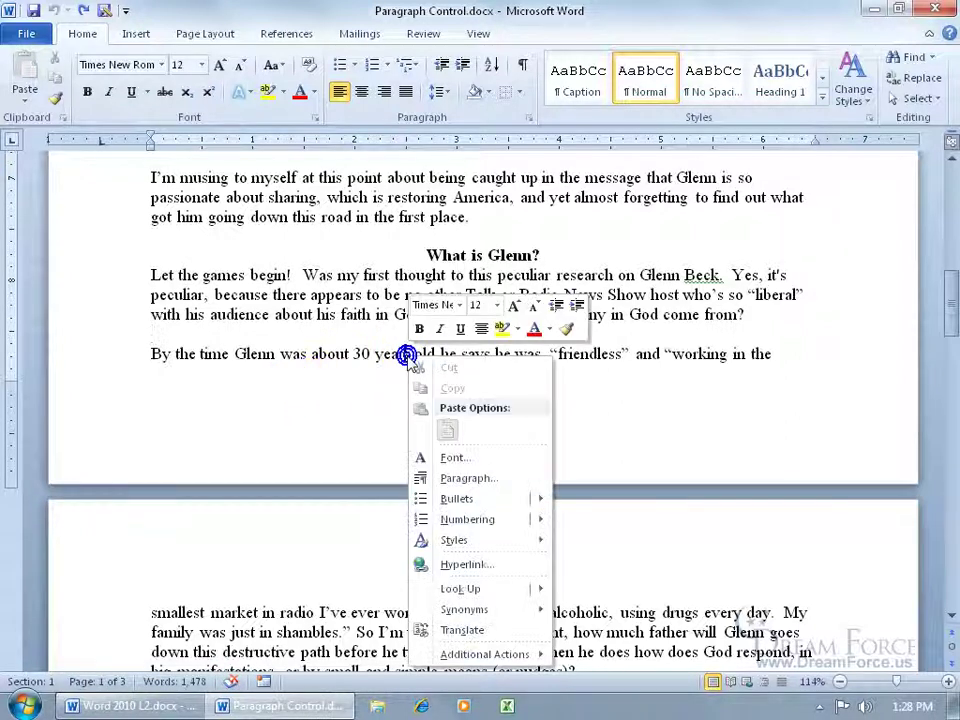
left_click(470, 478)
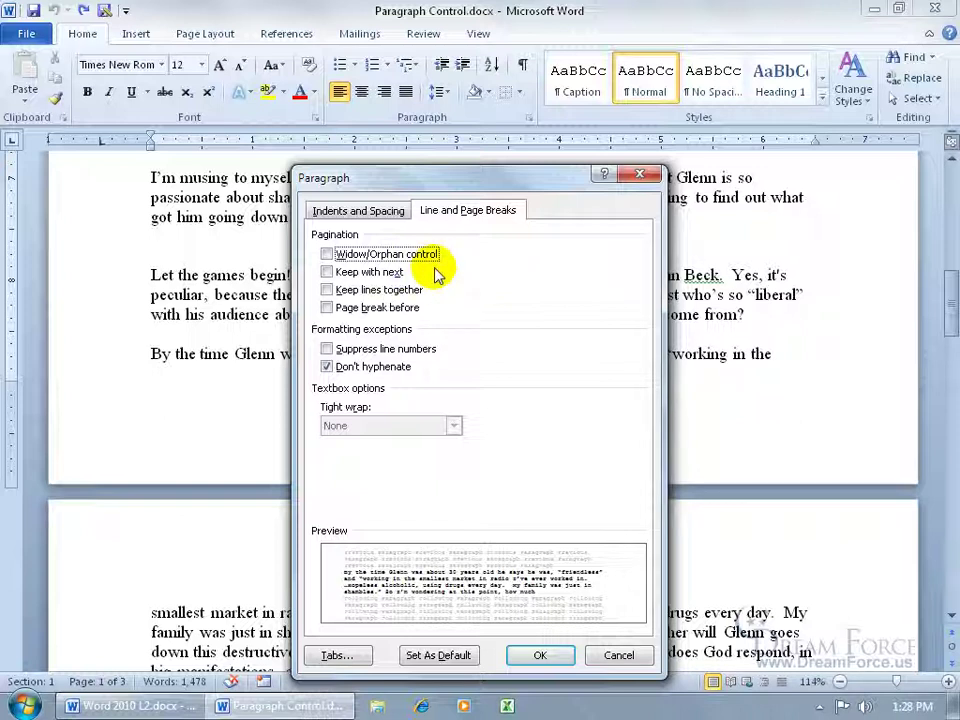
left_click(640, 174)
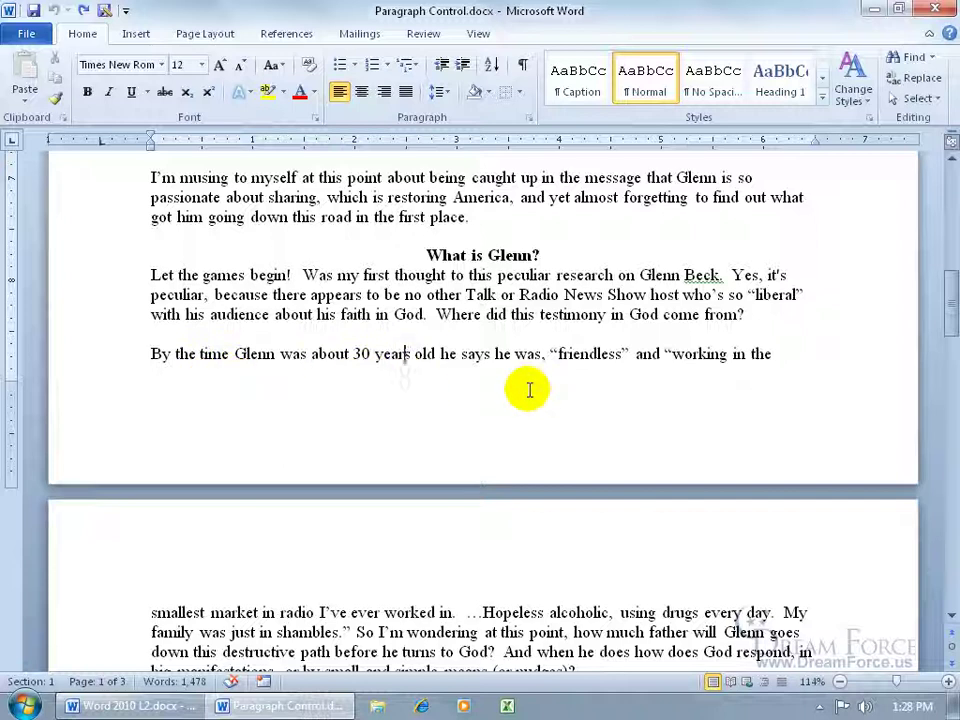
Step: Select and delete the 'Let the games begin!…' paragraph
left_click_drag(151, 275, 750, 313)
key("Delete")
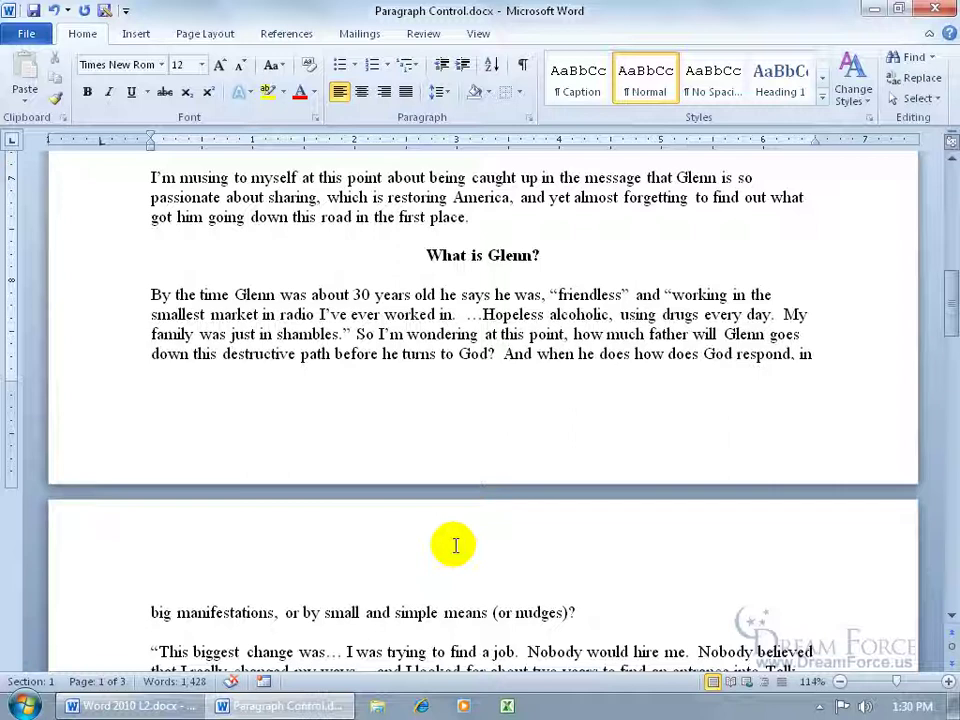
Step: Enable Widow/Orphan control for 'By the time Glenn…' in the Paragraph dialog
right_click(308, 330)
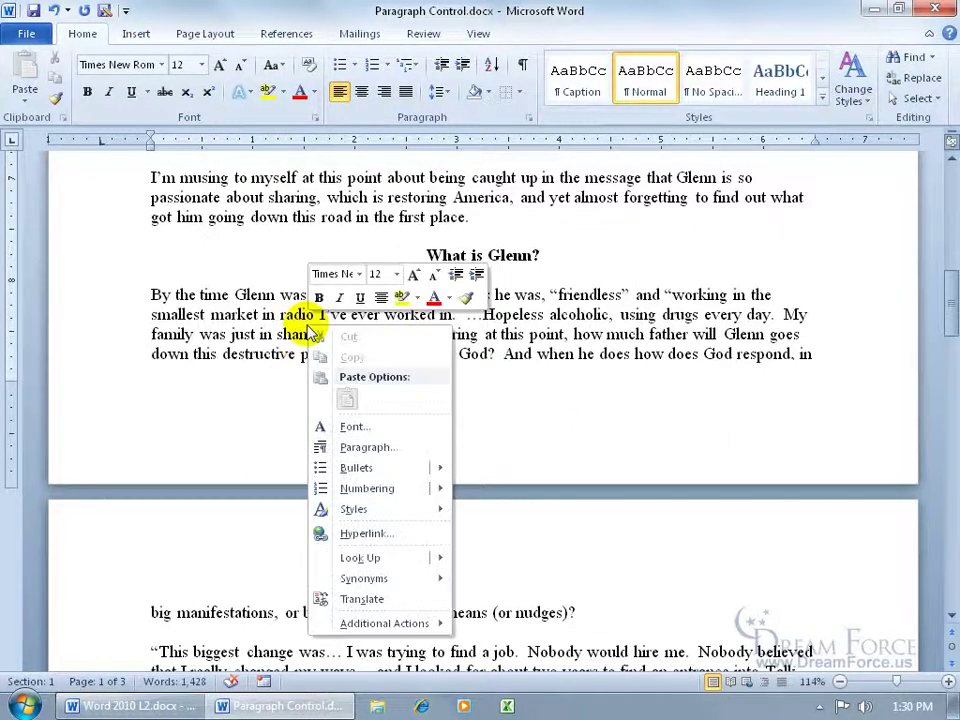
left_click(366, 446)
left_click(327, 254)
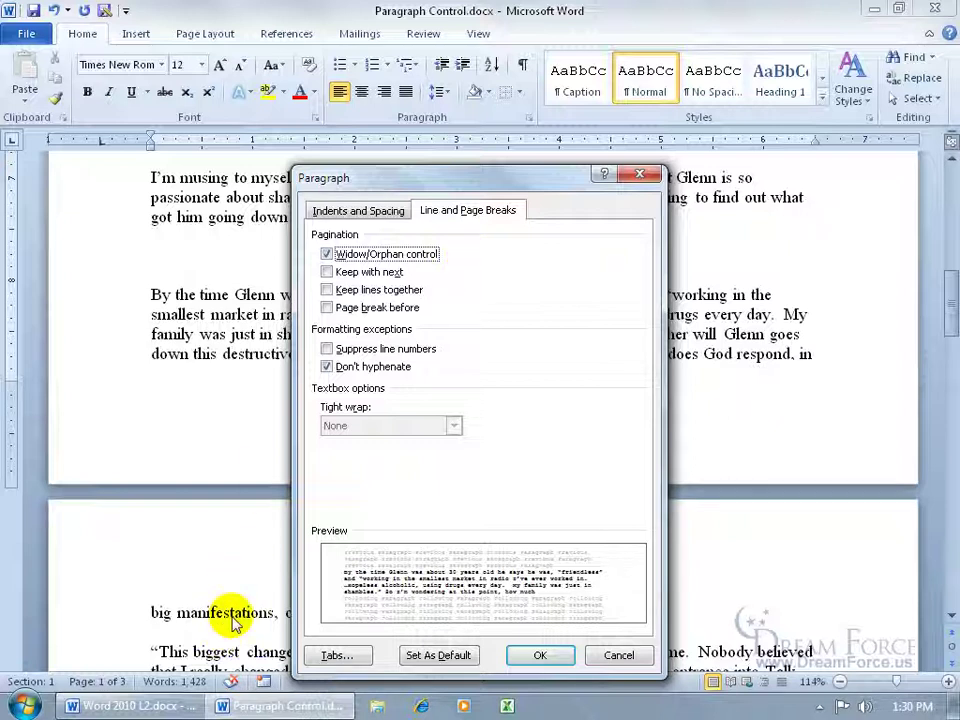
left_click(533, 655)
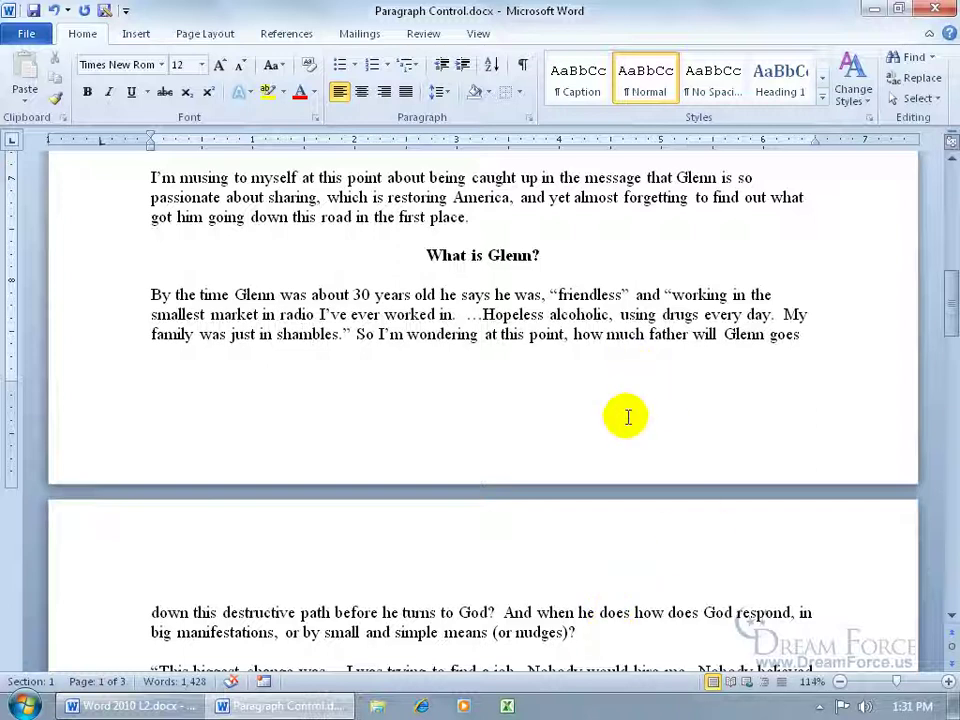
Step: Undo twice to restore 'Let the games begin!', then toggle Widow/Orphan control and undo it
left_click(53, 11)
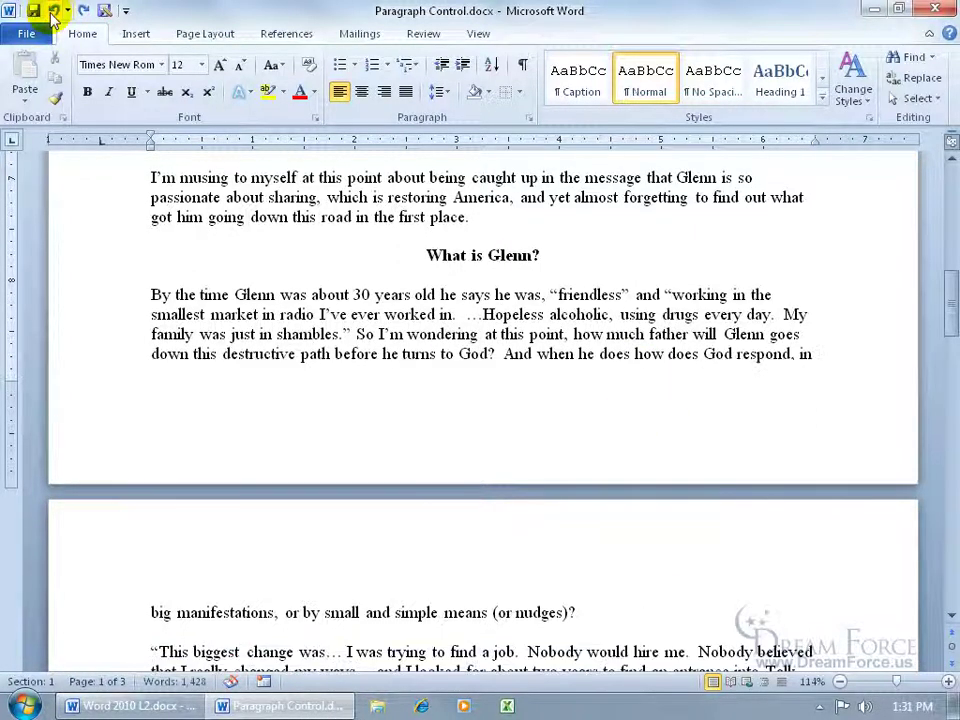
left_click(53, 11)
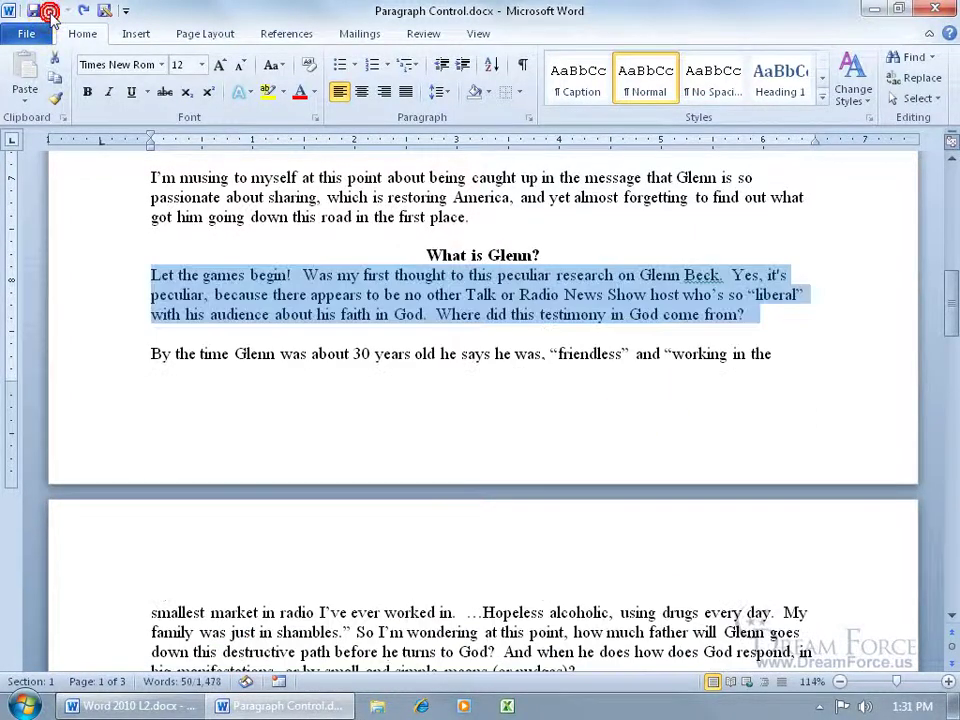
right_click(306, 355)
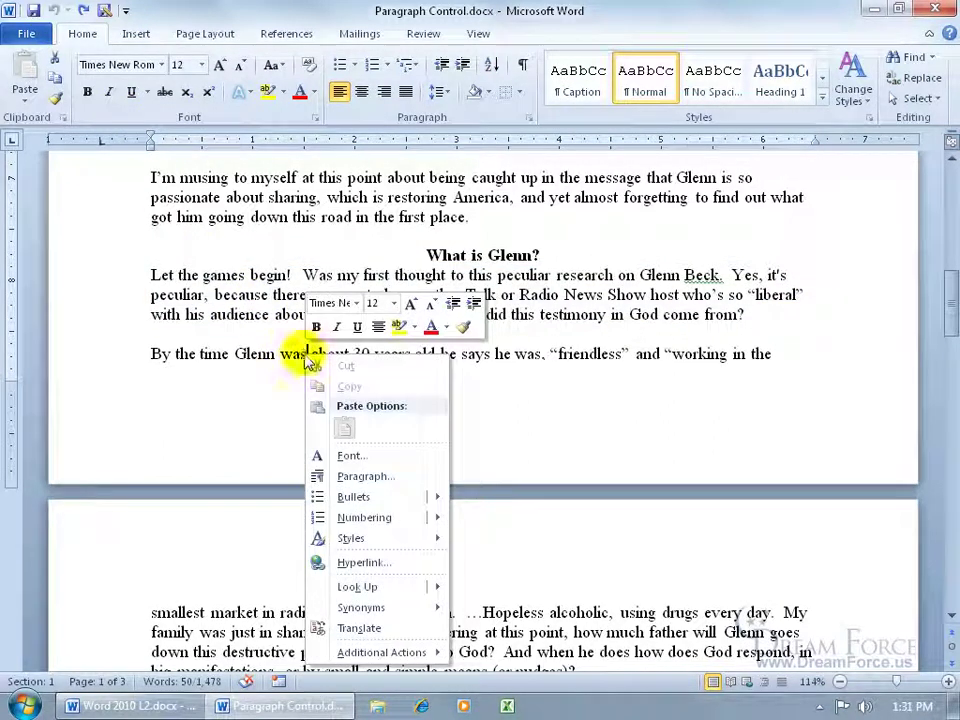
left_click(358, 476)
left_click(327, 254)
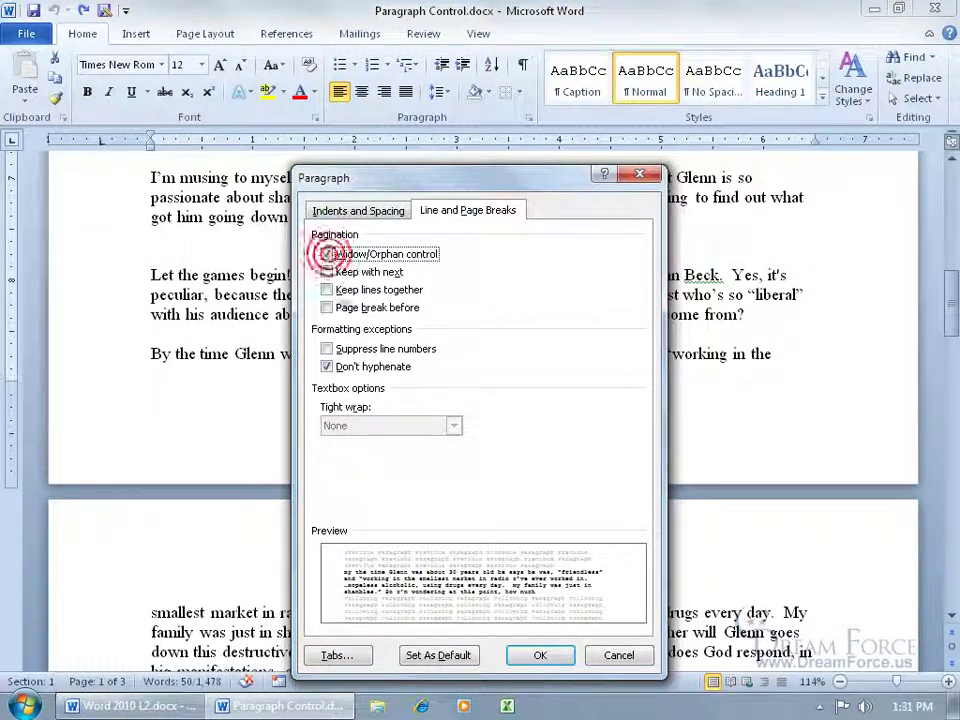
left_click(544, 656)
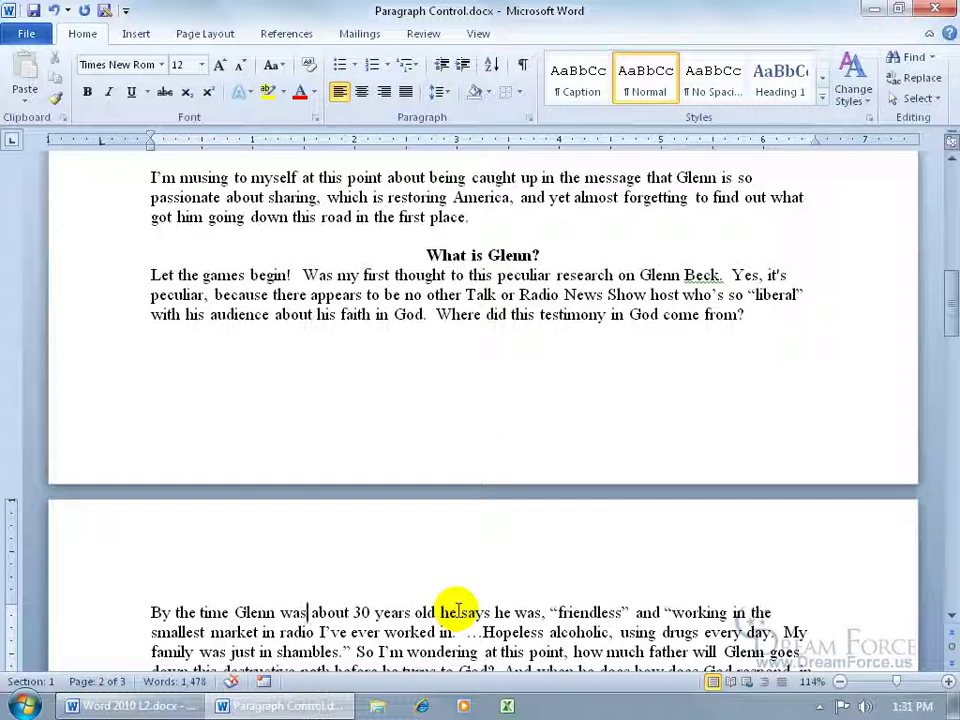
left_click(56, 11)
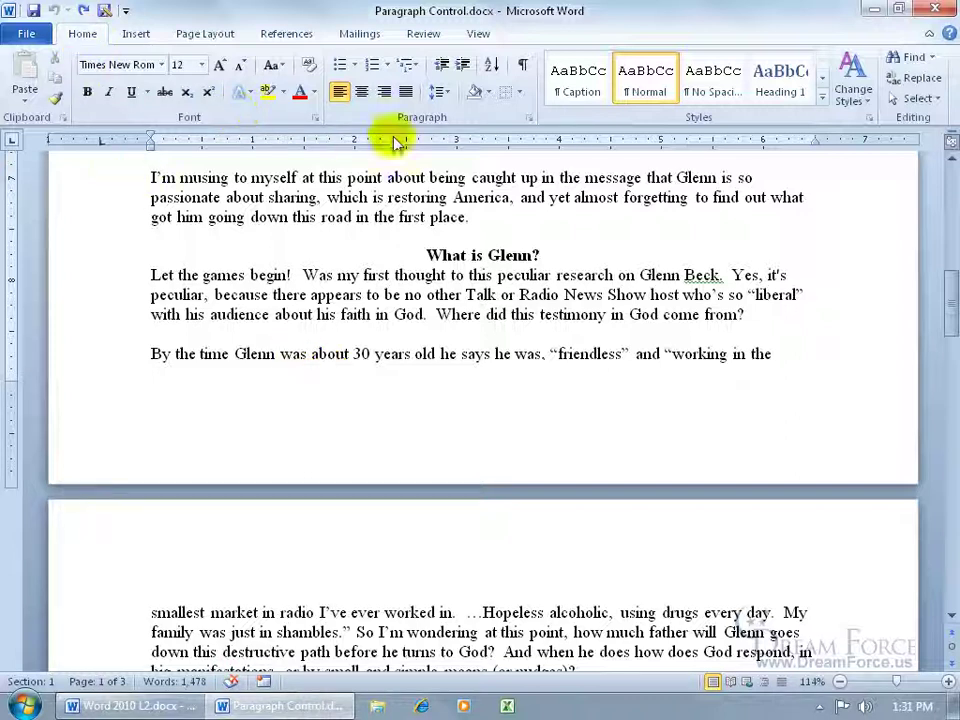
Step: Show formatting marks and add a 'Text' line above 'By the time Glenn…'
left_click(521, 65)
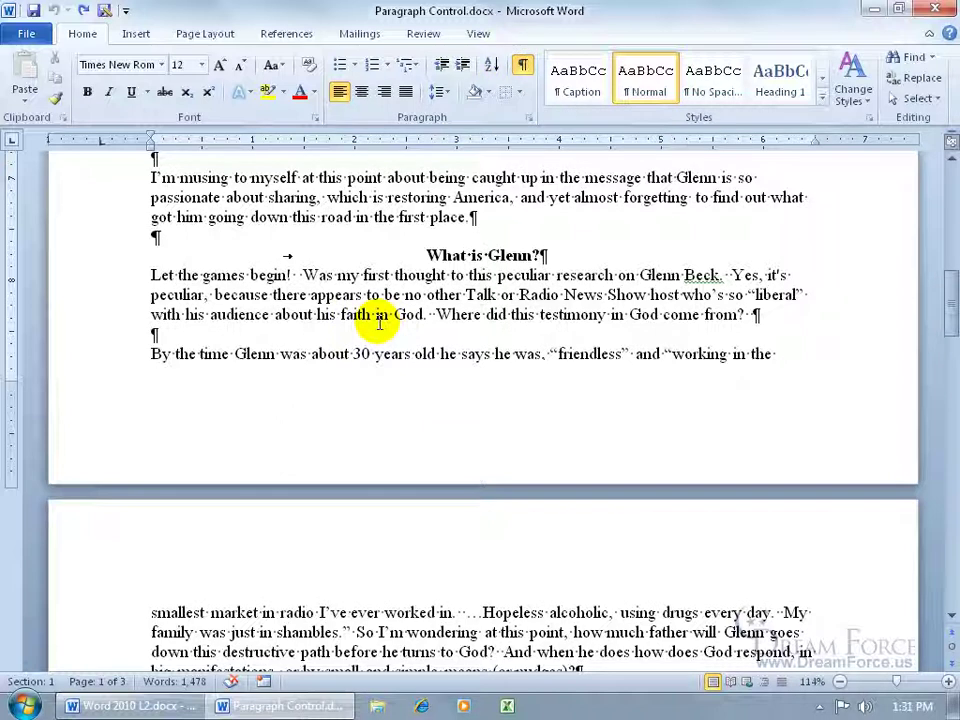
left_click(154, 334)
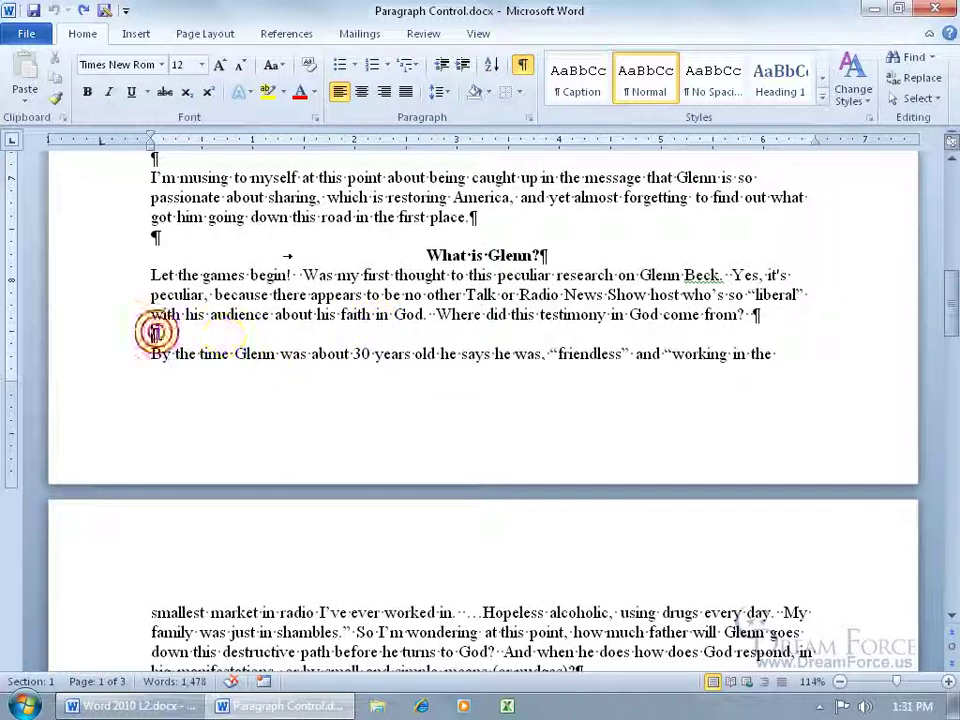
key("ctrl+Return")
left_click(160, 350)
type("Text")
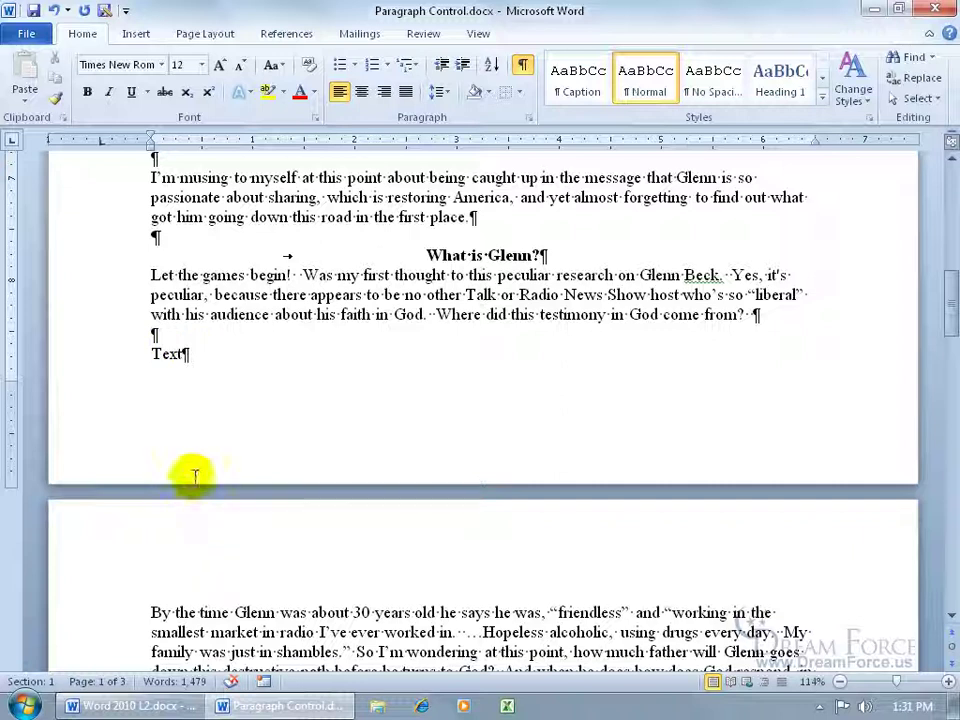
Step: Turn on Keep with next for the 'Text' line
right_click(184, 354)
left_click(250, 476)
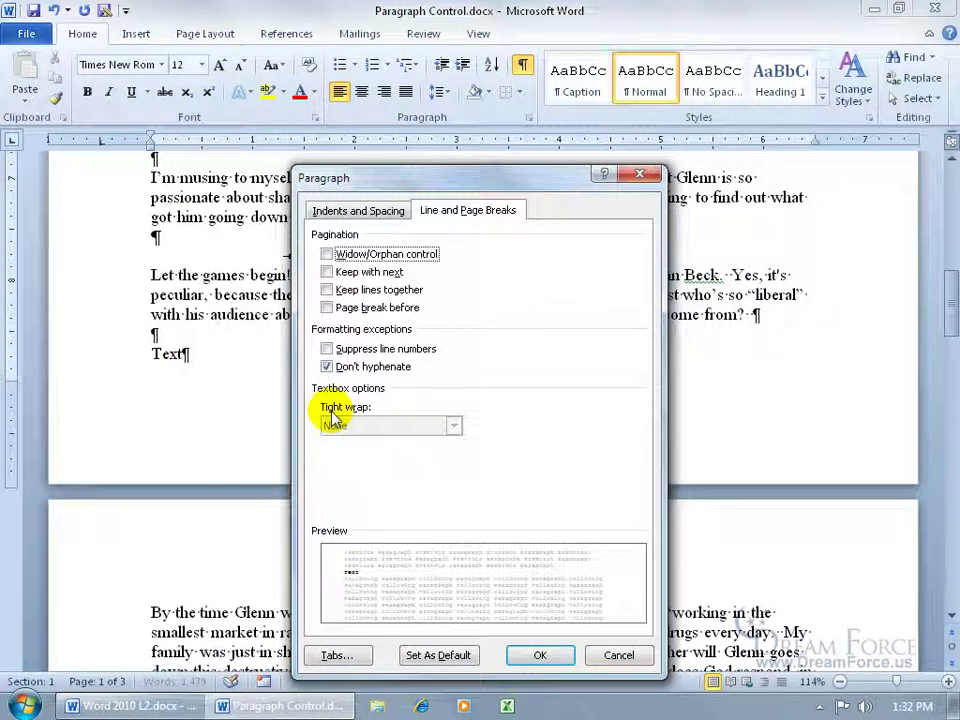
left_click(333, 273)
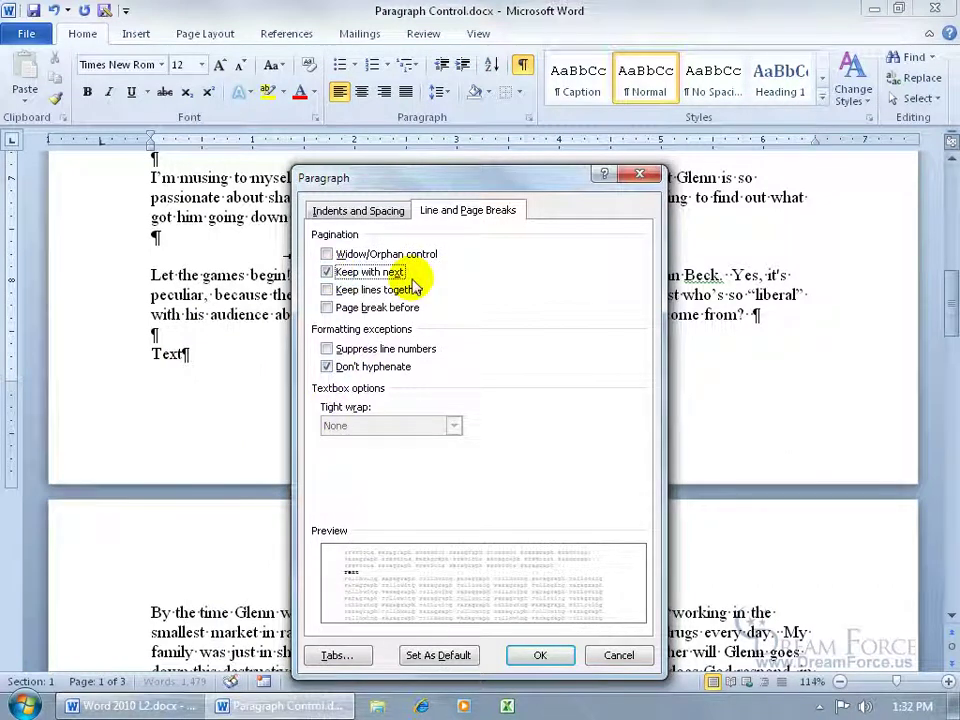
left_click(540, 655)
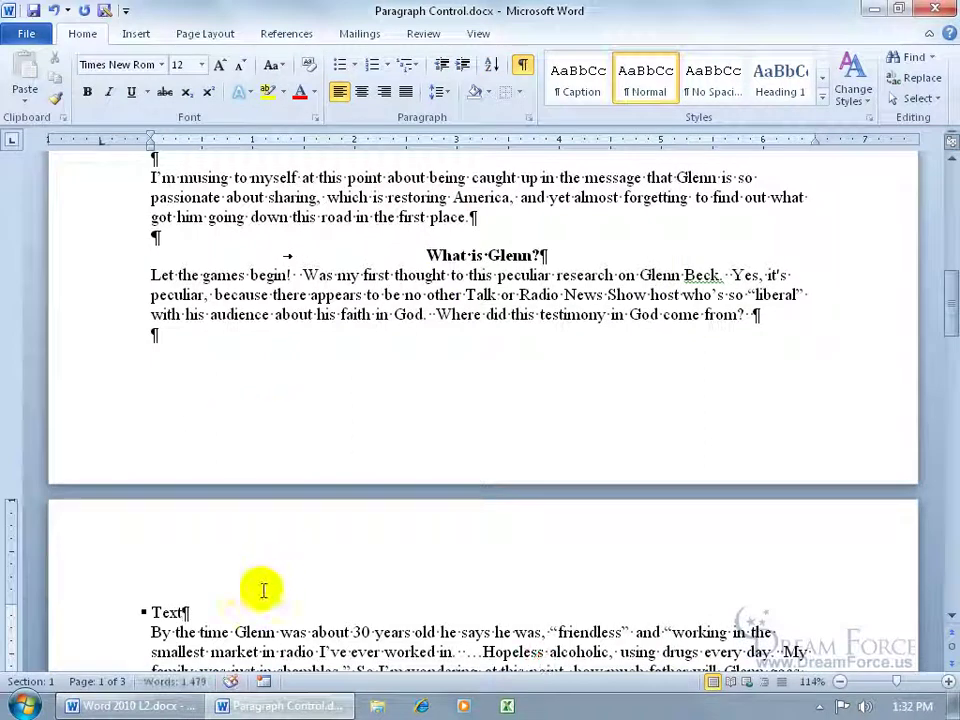
scroll(263, 590, "down", 1)
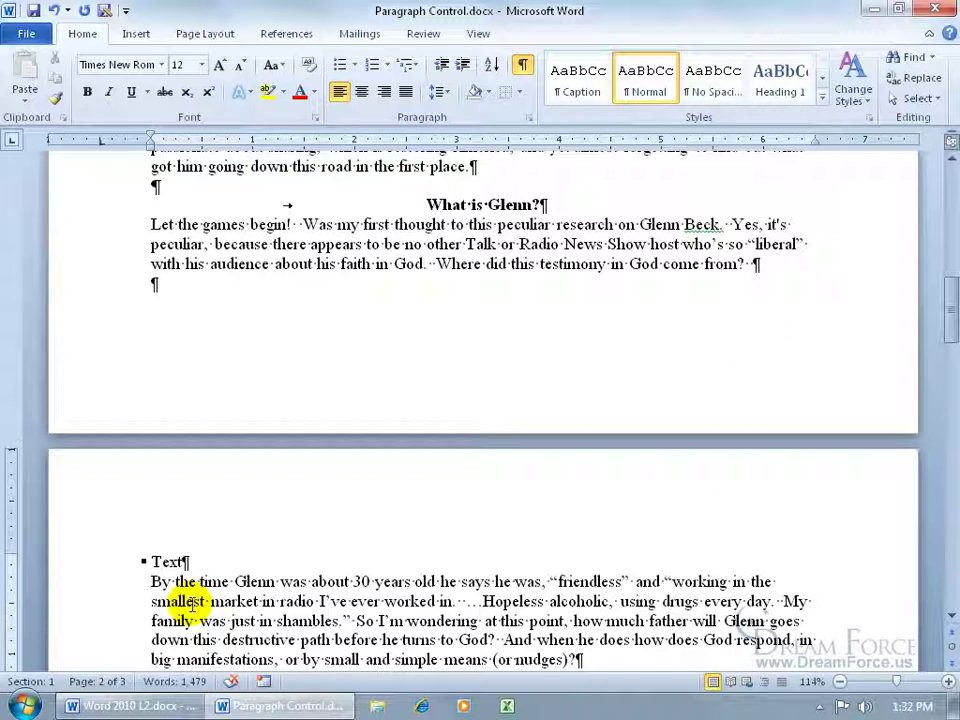
Step: Undo the bullet and delete the stray word 'Text'
left_click(54, 10)
double_click(160, 300)
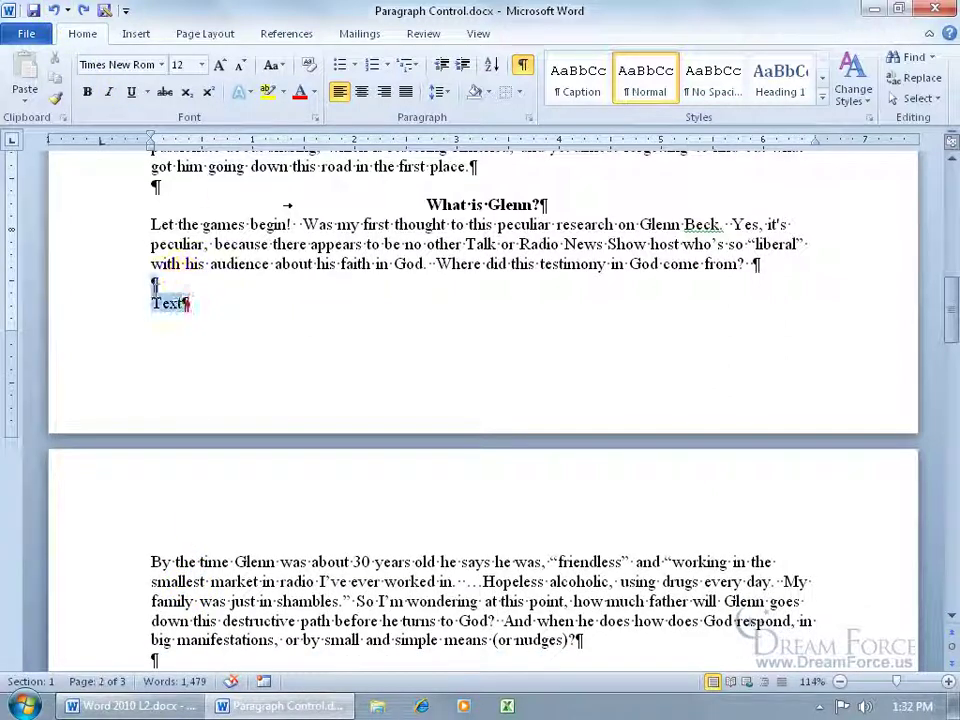
key("Delete")
key("Delete")
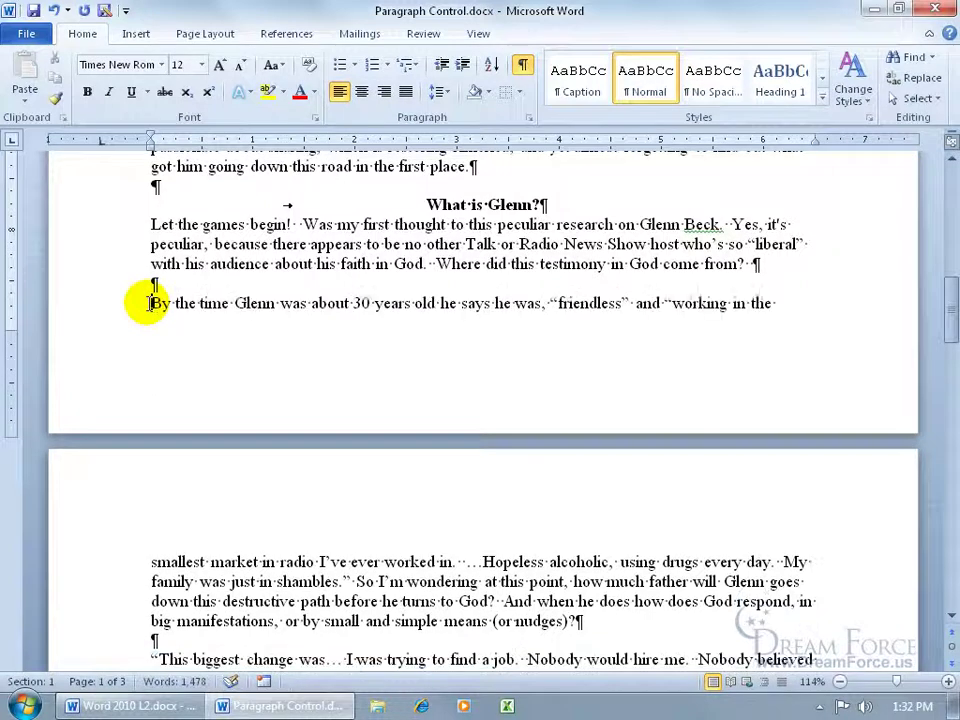
Step: Turn on Keep lines together for the 'By the time Glenn…' paragraph
right_click(244, 304)
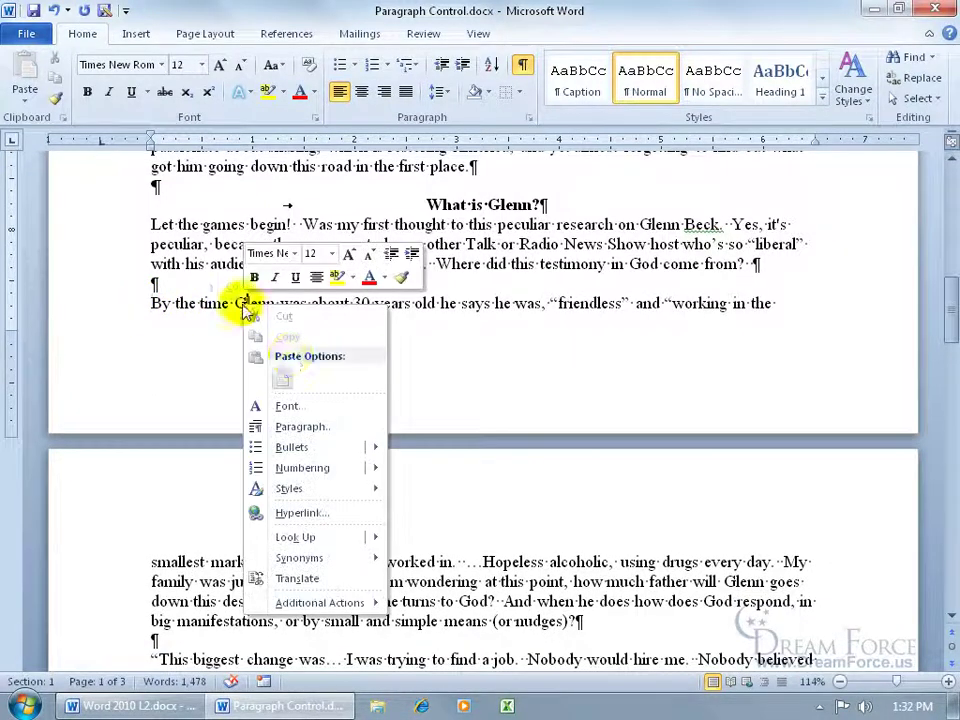
left_click(311, 426)
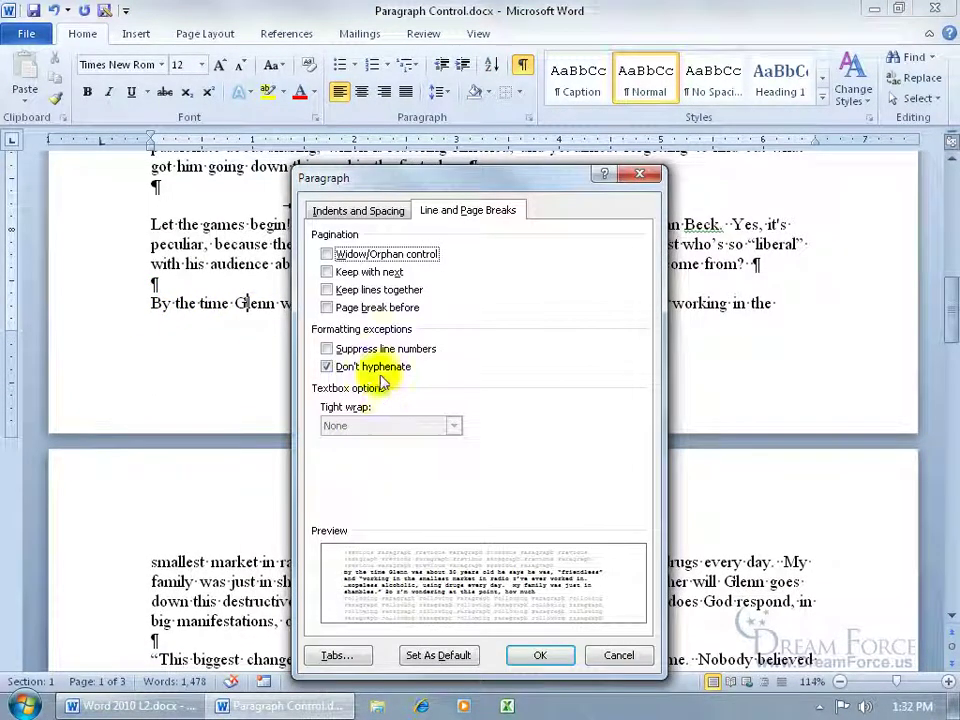
left_click(327, 290)
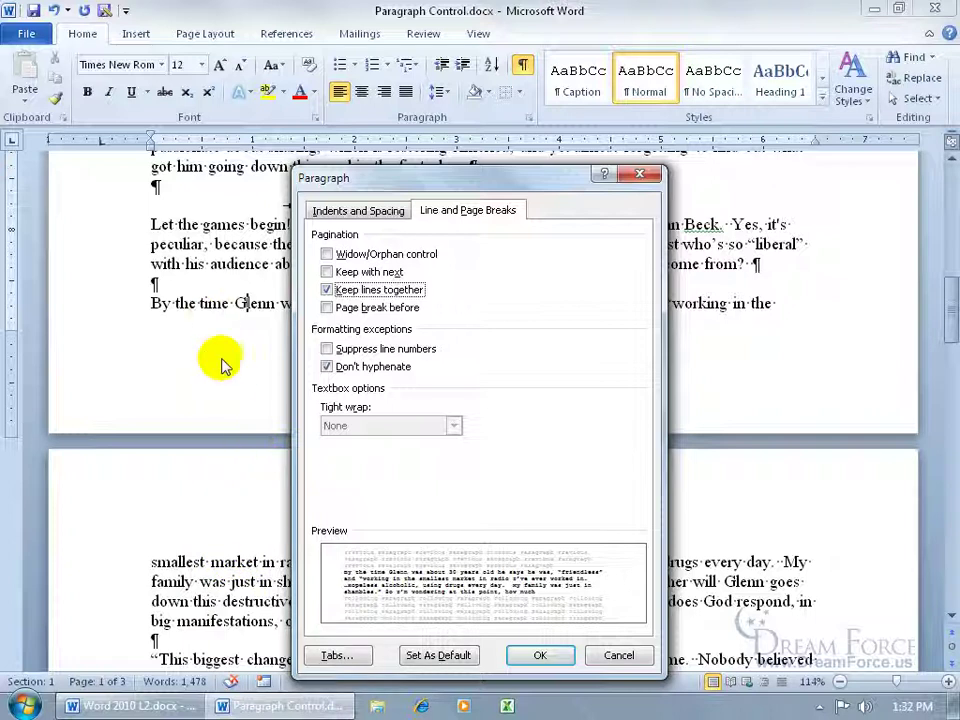
left_click(536, 656)
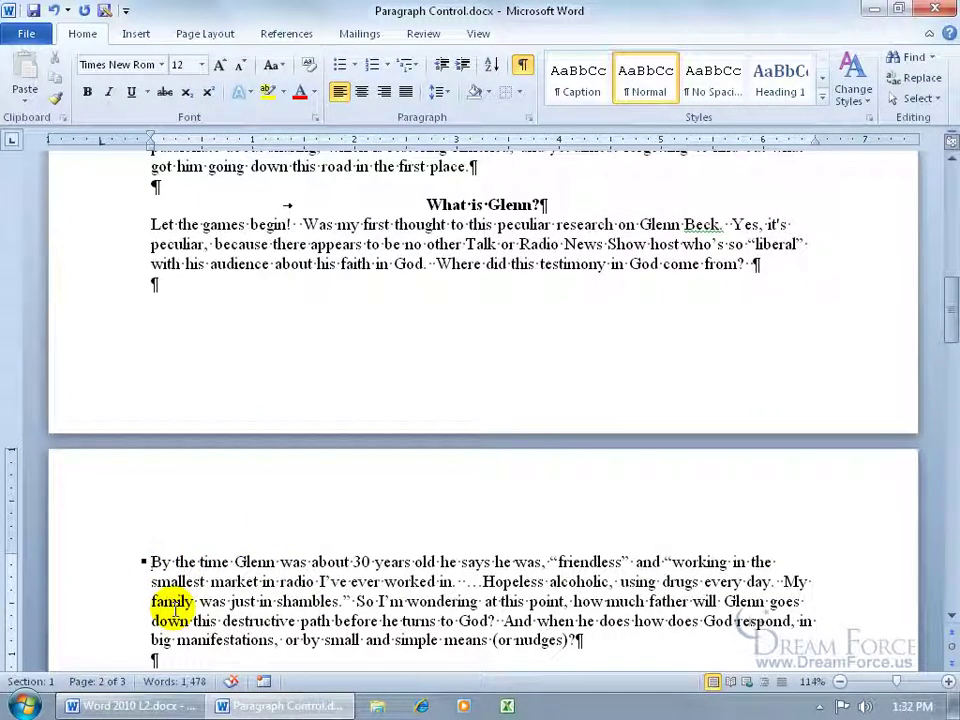
Step: Turn off Keep lines together for the 'By the time Glenn…' paragraph
right_click(145, 562)
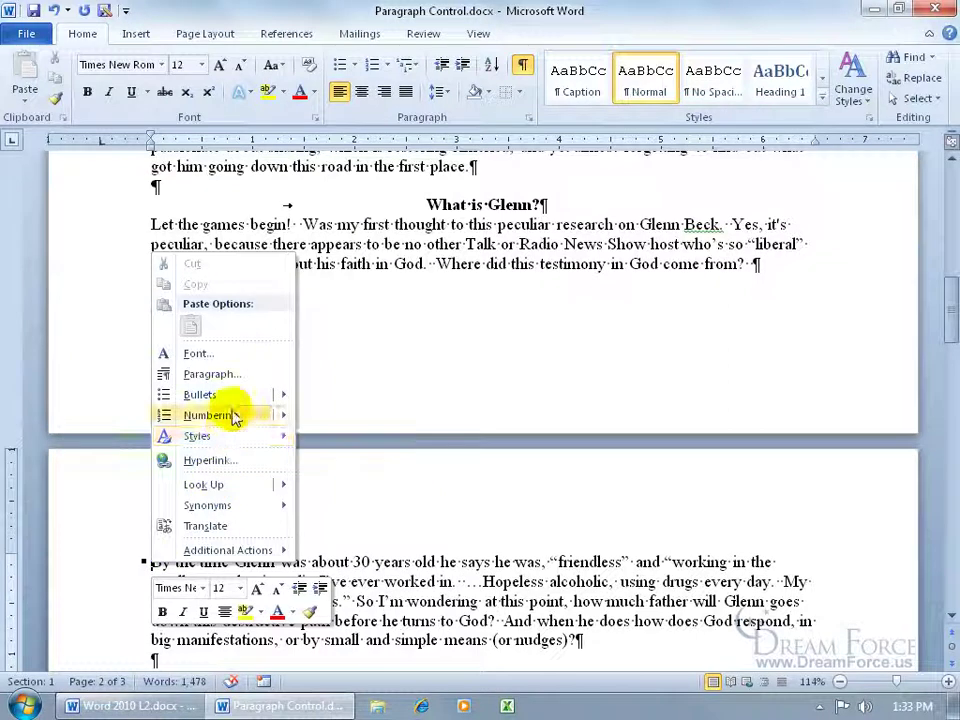
left_click(235, 377)
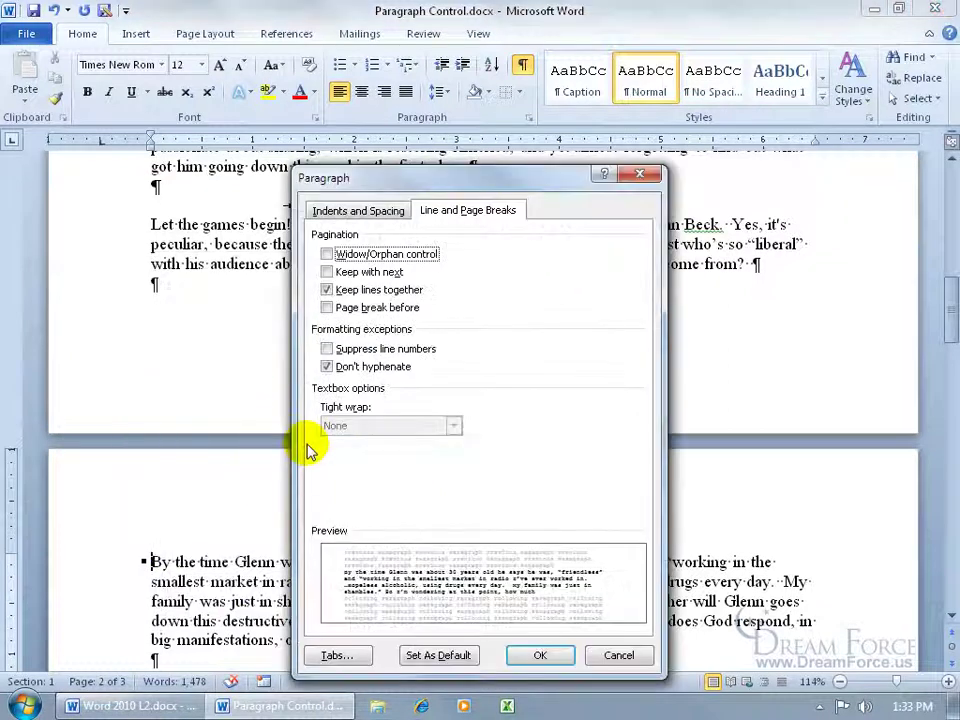
left_click(326, 289)
left_click(540, 655)
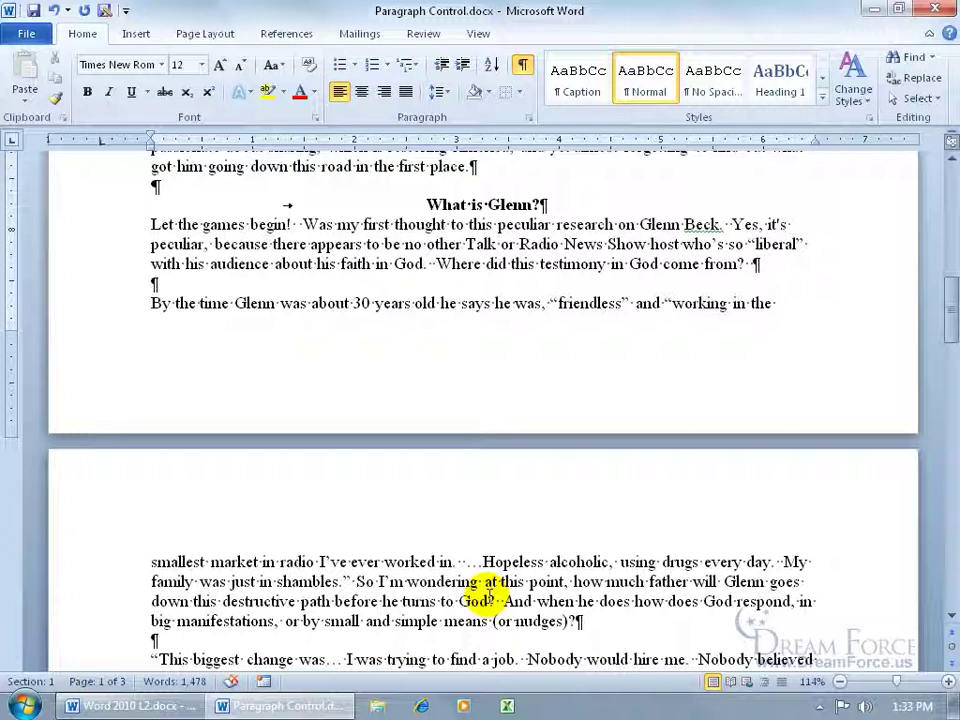
Step: Set Page break before on the 'By the time Glenn…' paragraph
left_click(157, 304)
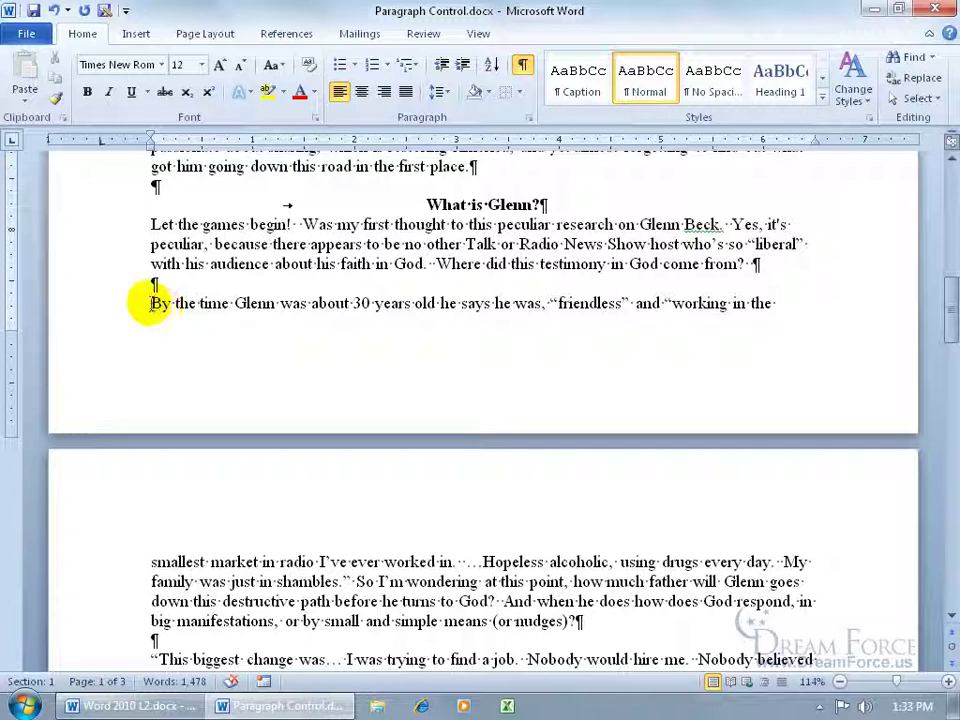
right_click(150, 304)
left_click(208, 428)
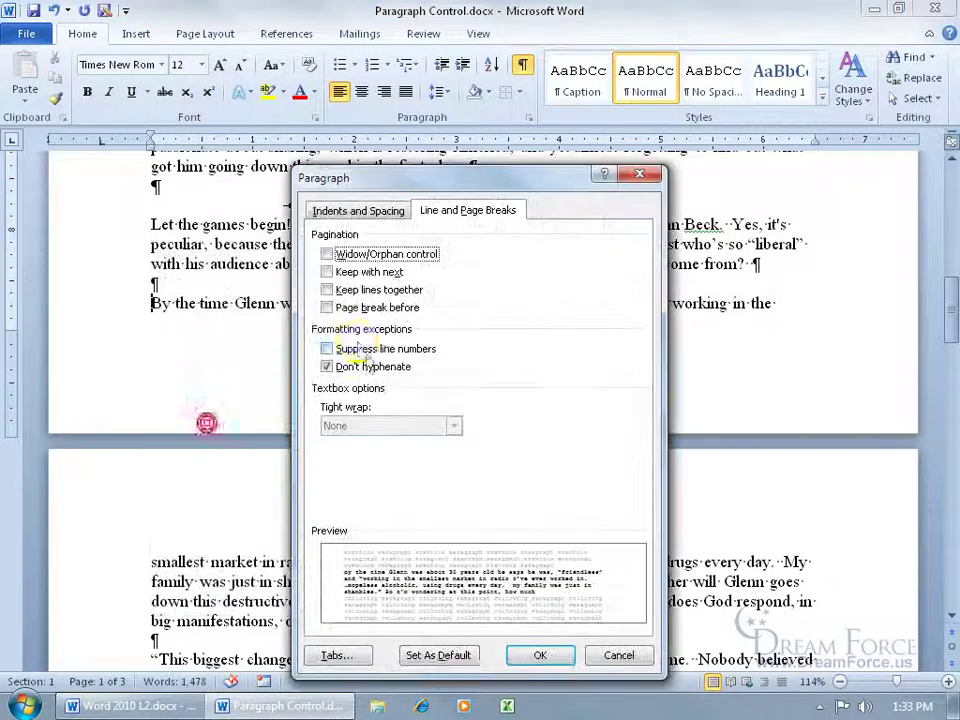
left_click(330, 308)
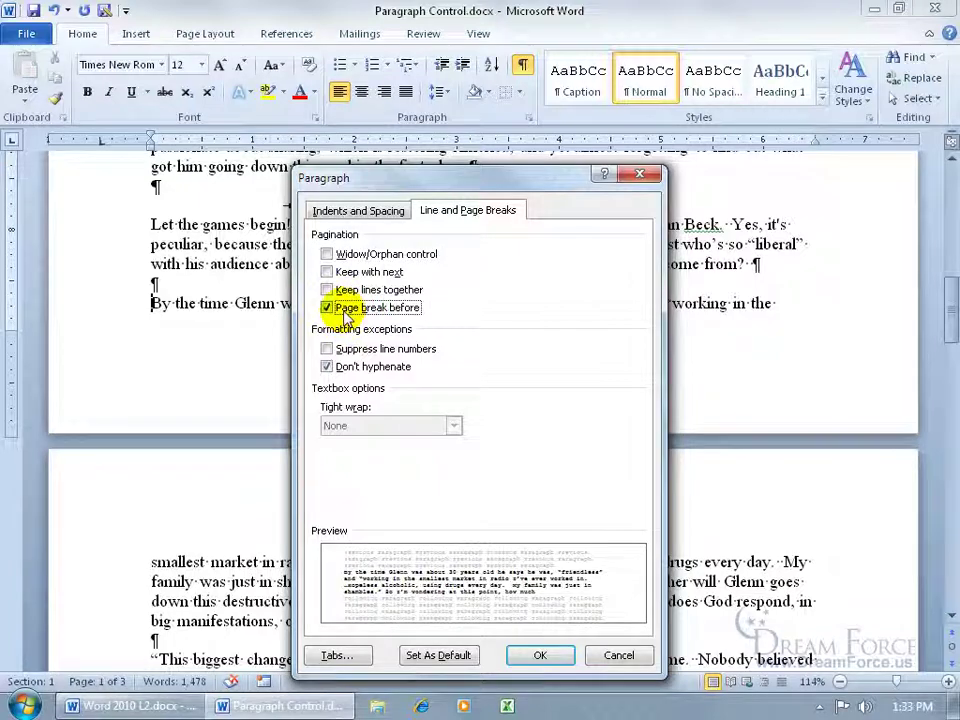
left_click(540, 655)
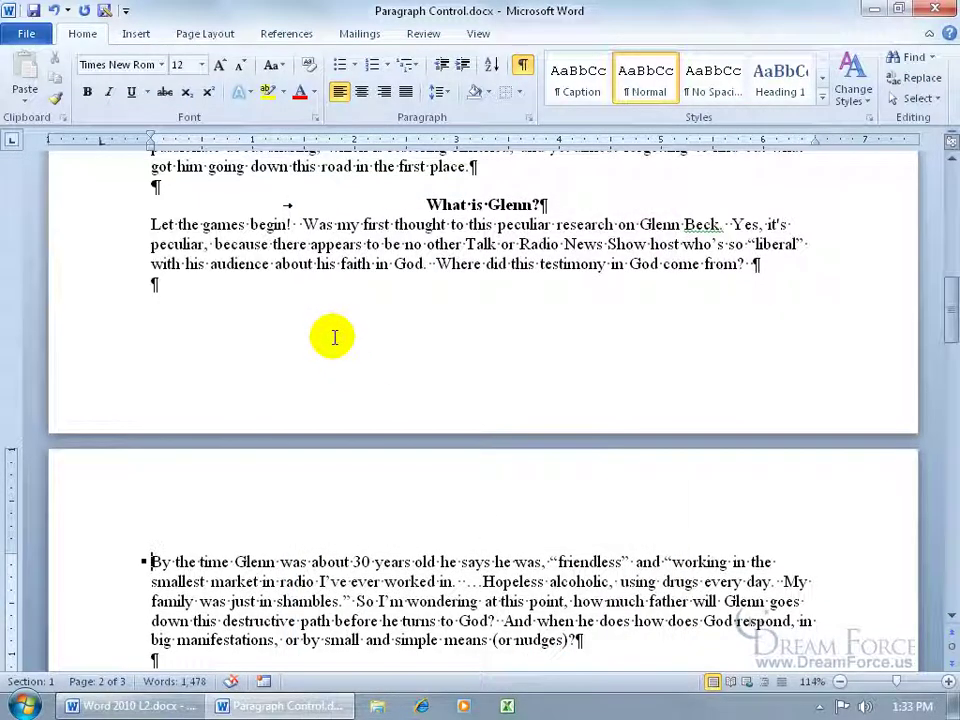
Step: Set Page break before on 'This is Glenn' and also insert a manual break before it
left_click_drag(947, 300, 952, 420)
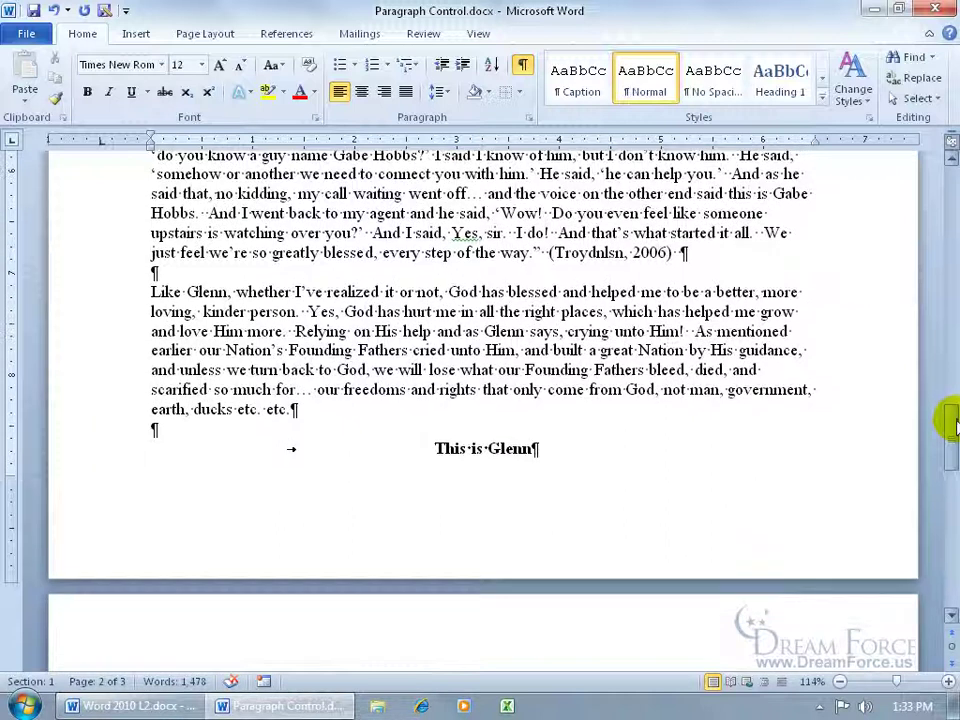
right_click(528, 448)
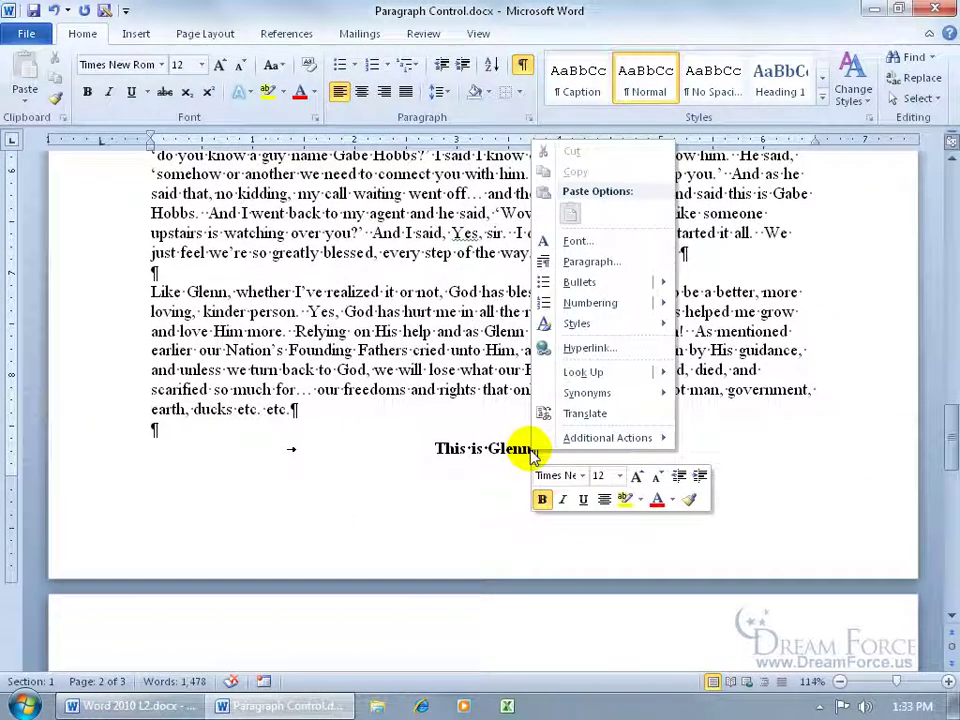
left_click(592, 261)
left_click(352, 308)
left_click(543, 655)
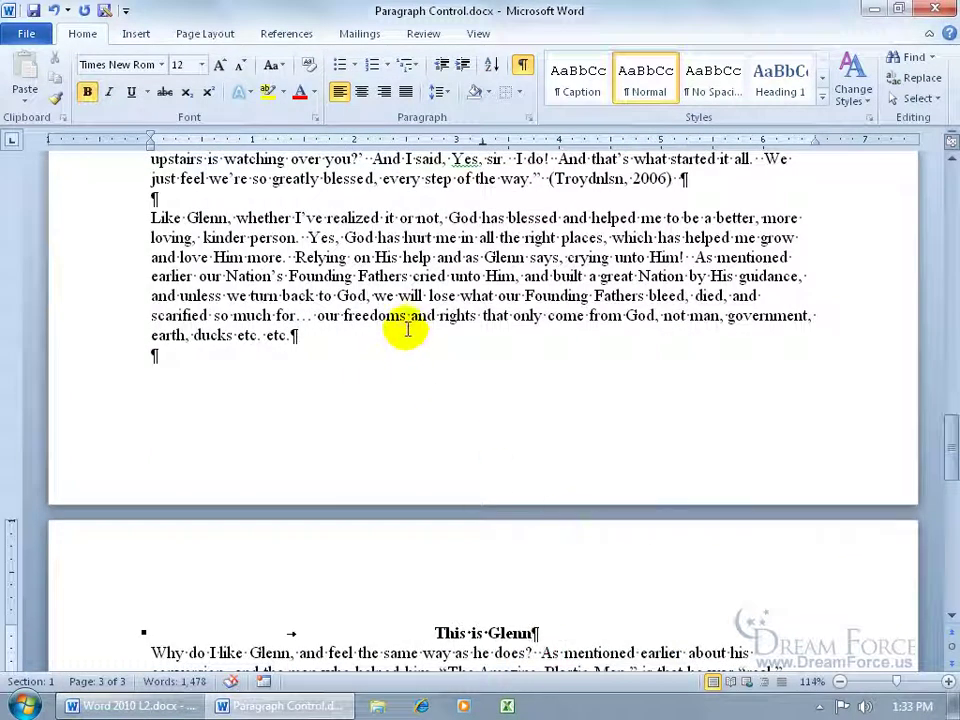
left_click(195, 629)
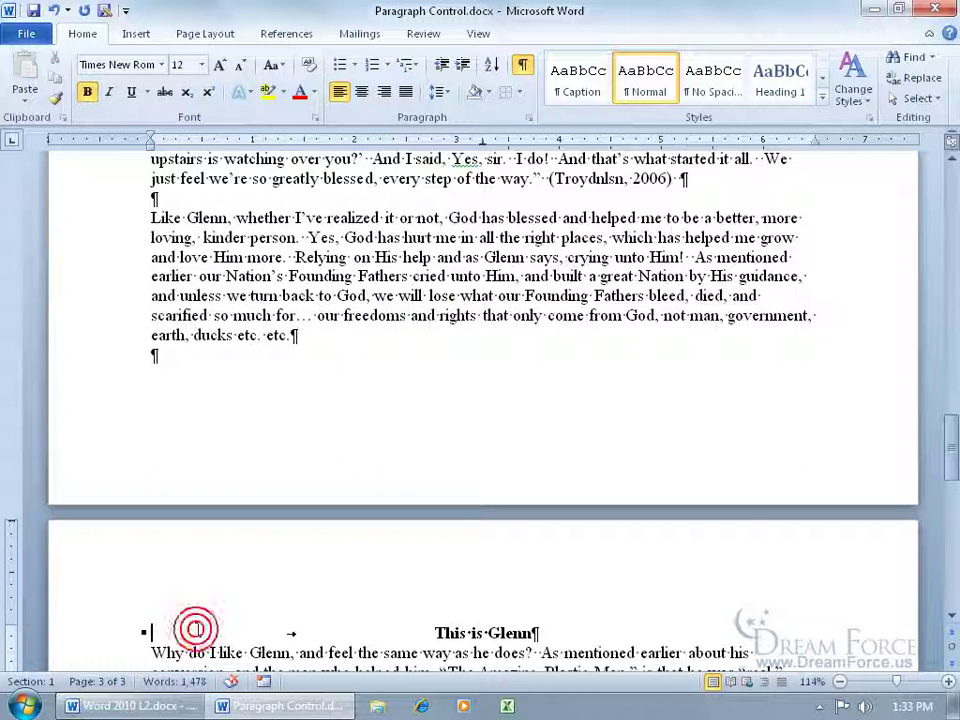
key("ctrl+Return")
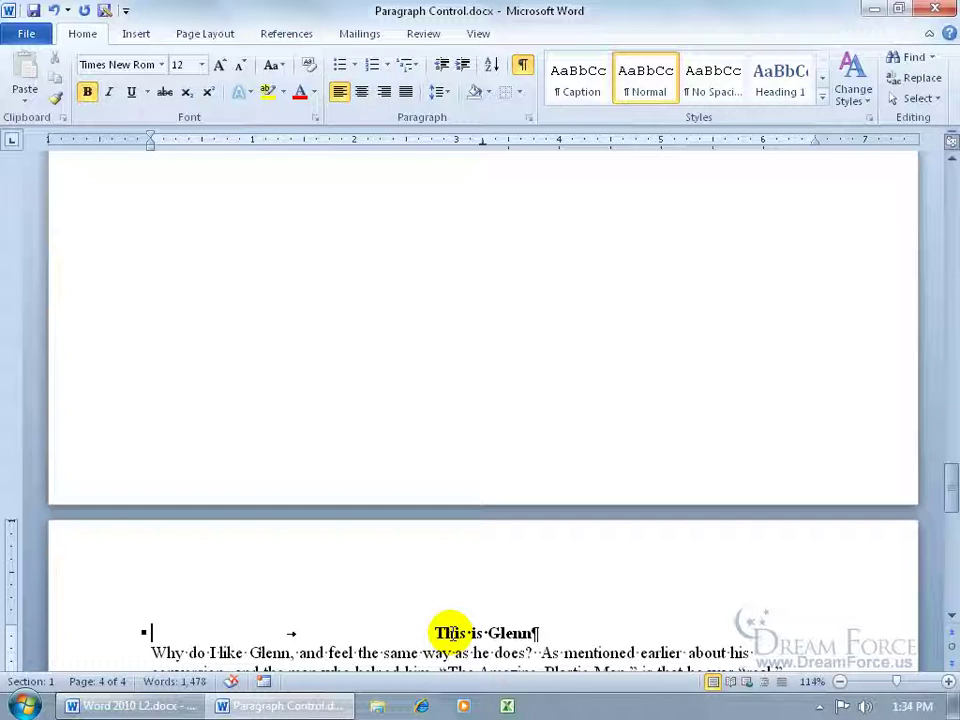
Step: Undo both page breaks, returning the heading to the bottom of page 2
left_click_drag(953, 490, 947, 393)
left_click(144, 542)
left_click(281, 244)
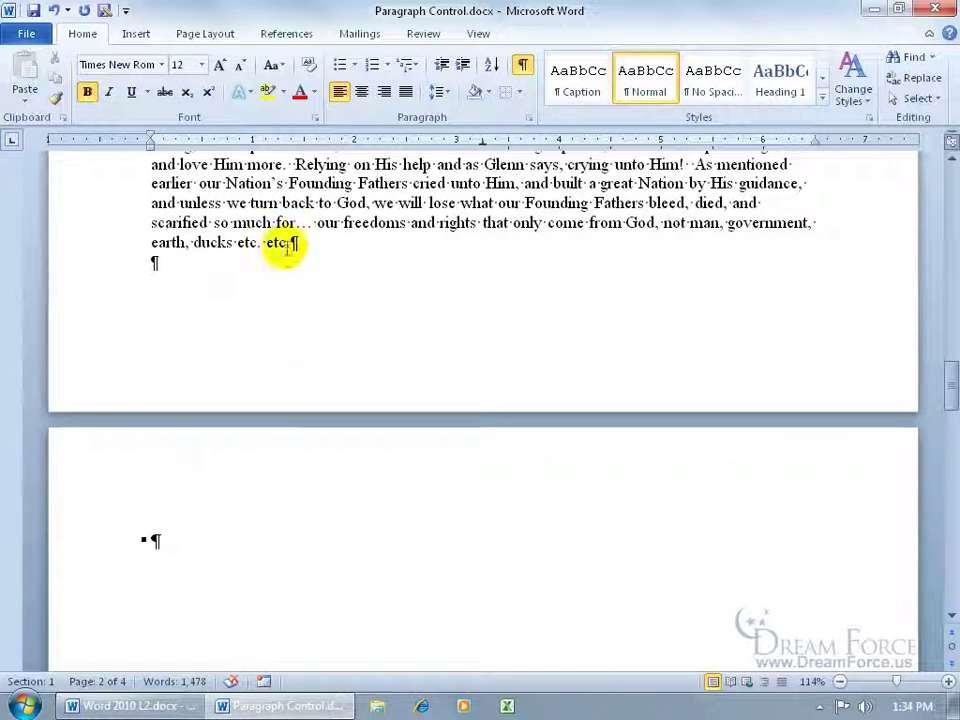
left_click(213, 260)
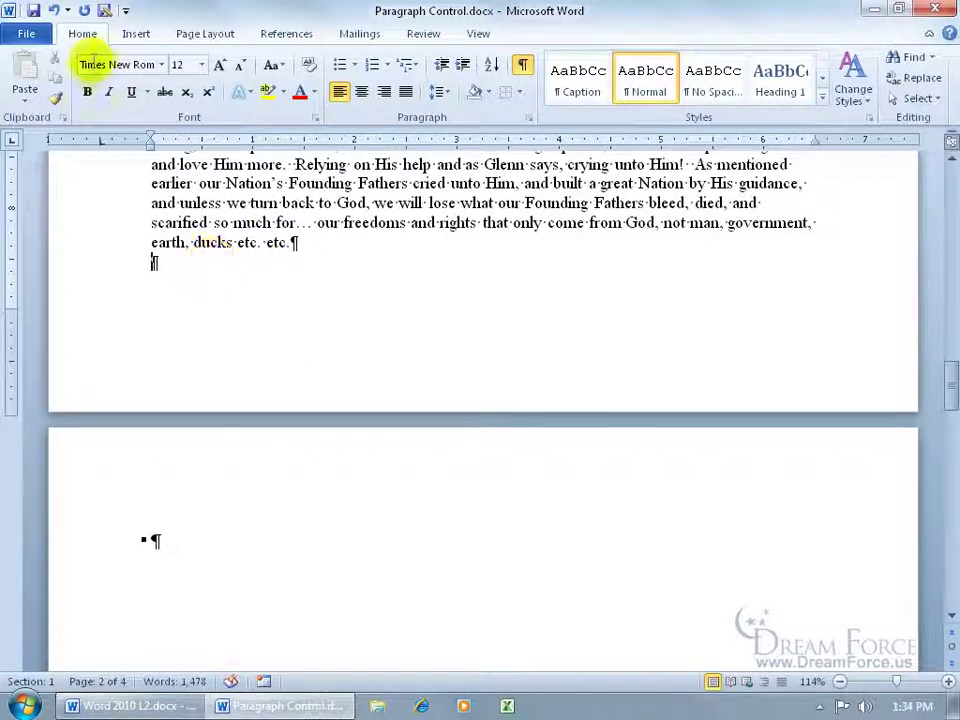
left_click(54, 10)
left_click(54, 10)
left_click(392, 321)
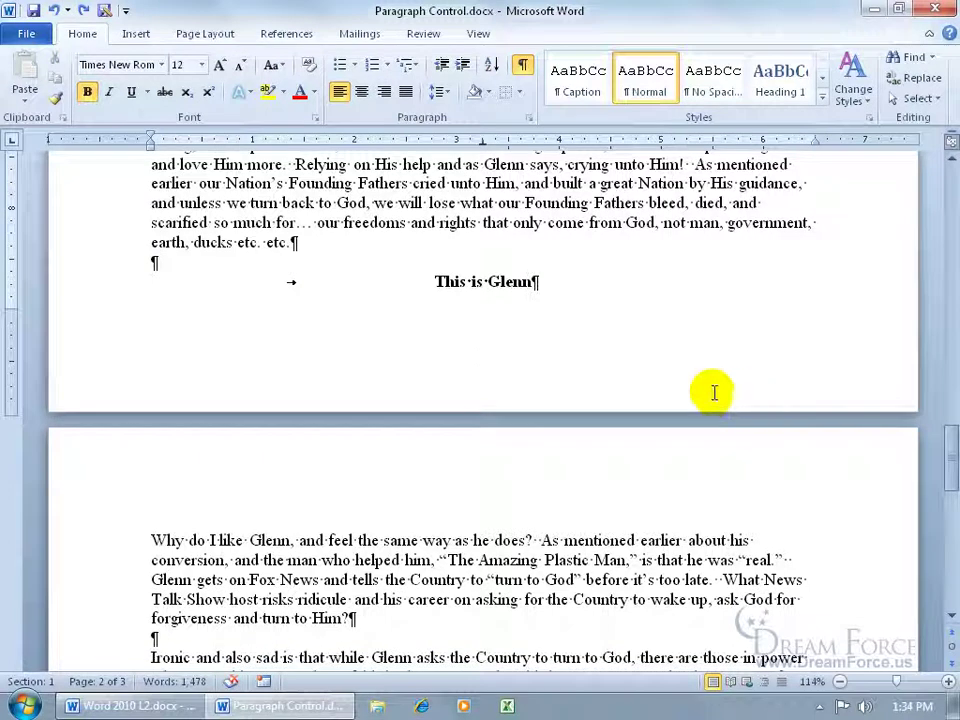